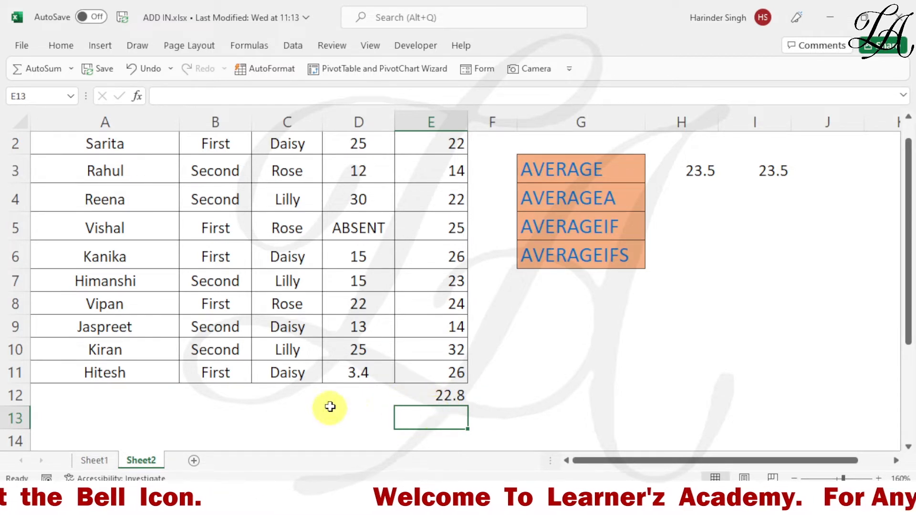
Enter =AVERAGE(D2:D11) in cell D12 to average the Maths marks.
click(374, 396)
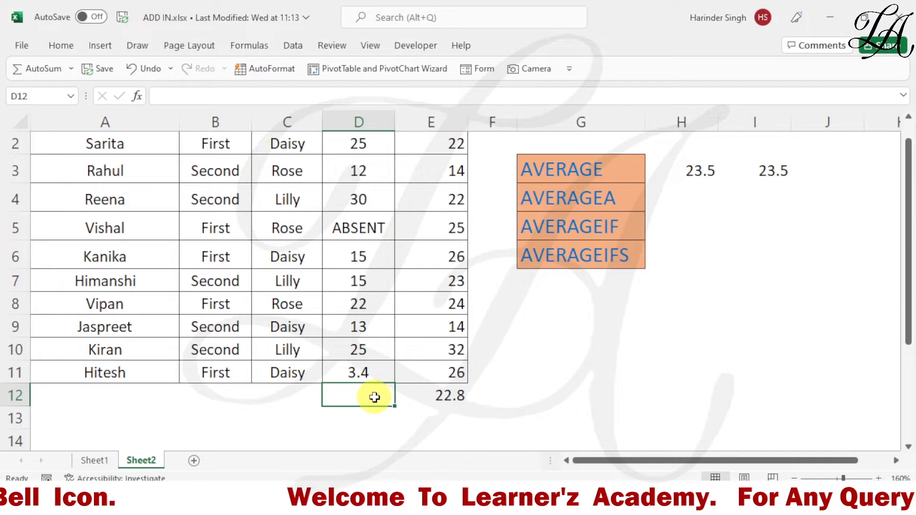
scroll(334, 314, up, 1)
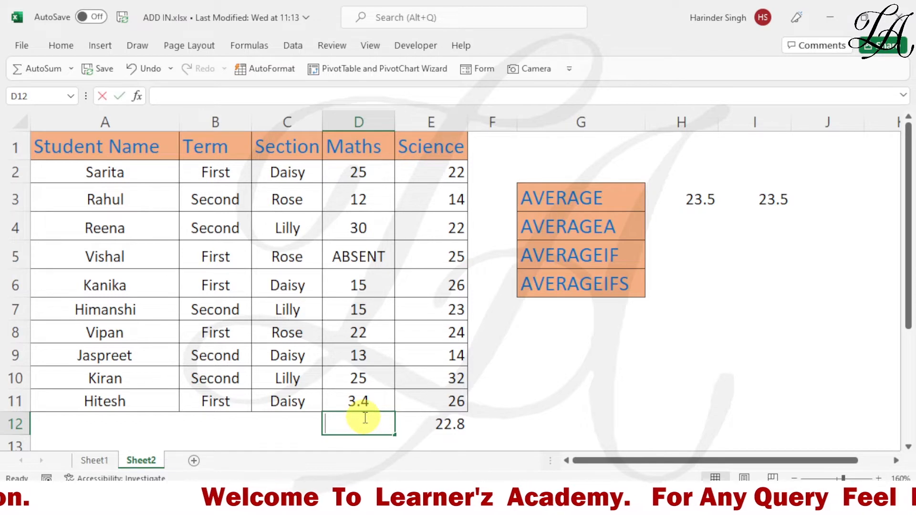
text(=AVER)
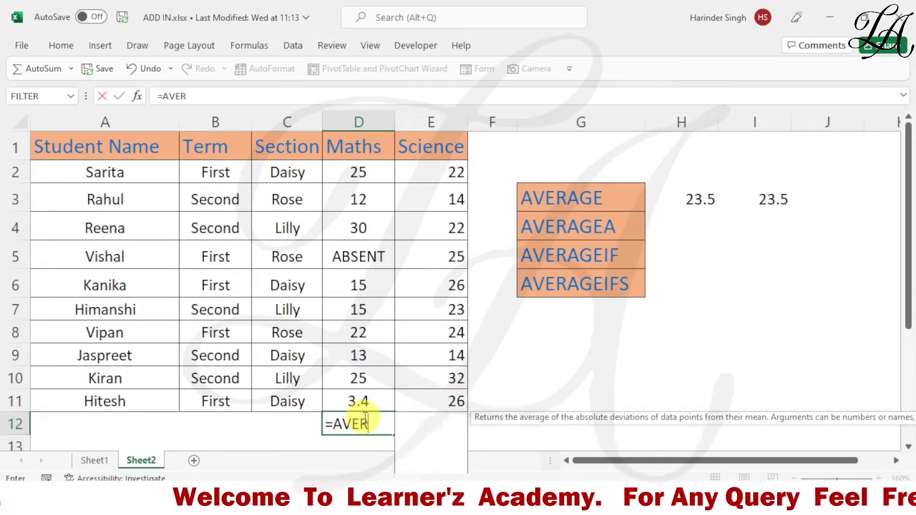
text(AGE)
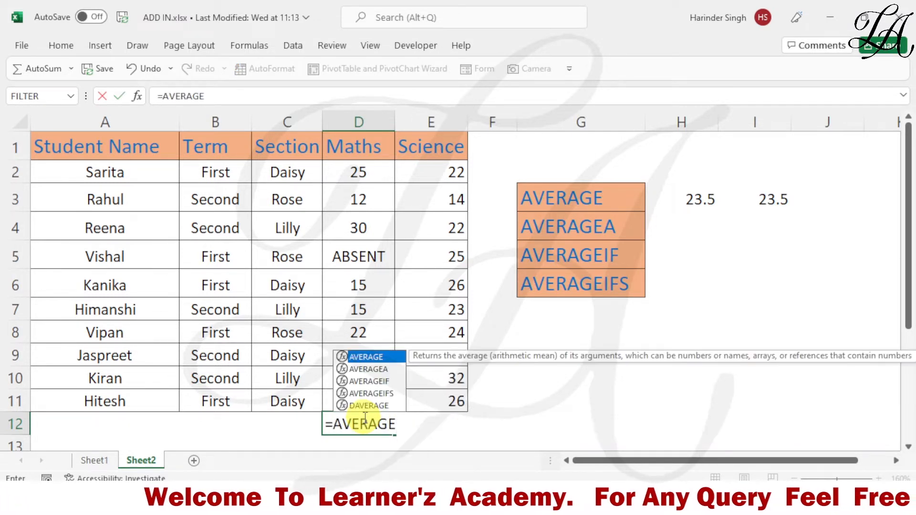
text(()
click(372, 177)
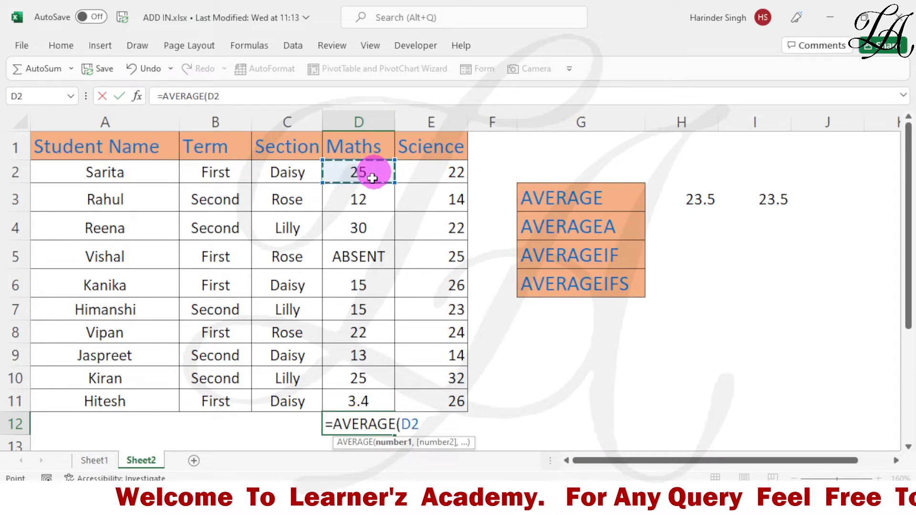
drag(372, 177, 361, 395)
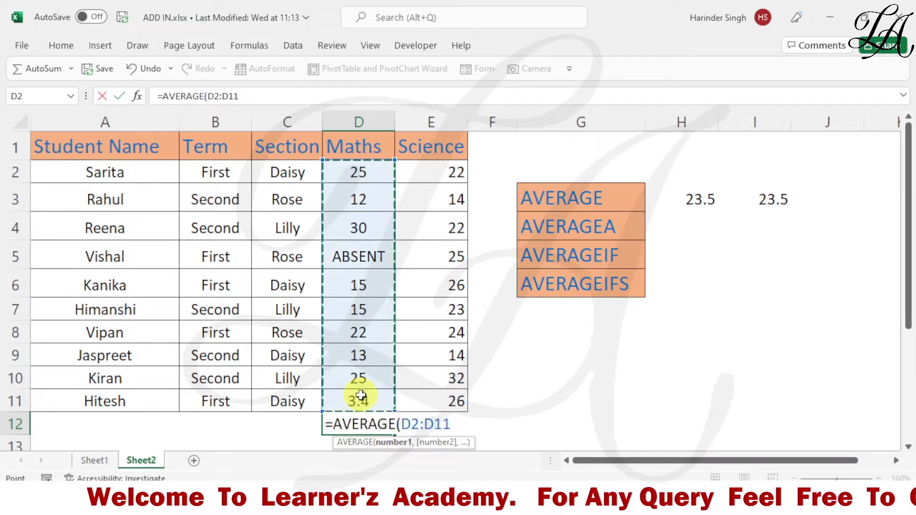
text())
key(Return)
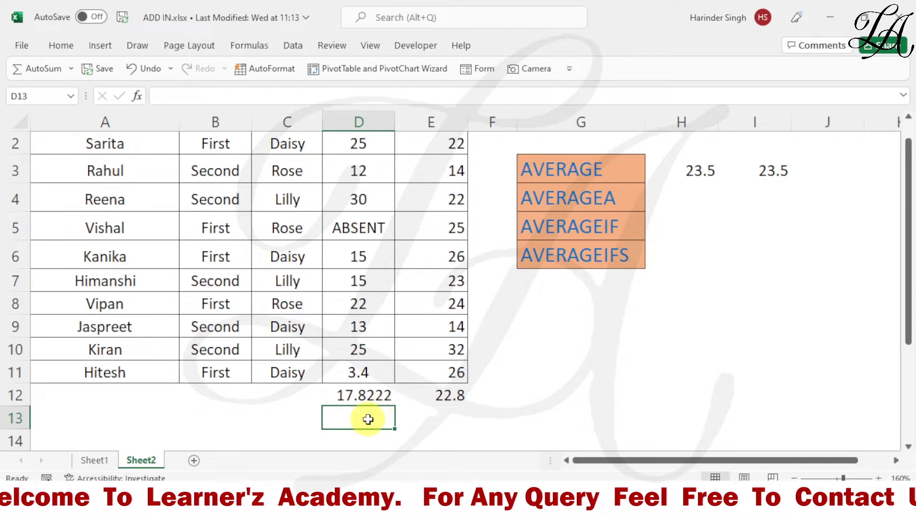
Enter =AVERAGEA(D2:D11) in cell D13 so the text entry counts in the Maths average.
text(=)
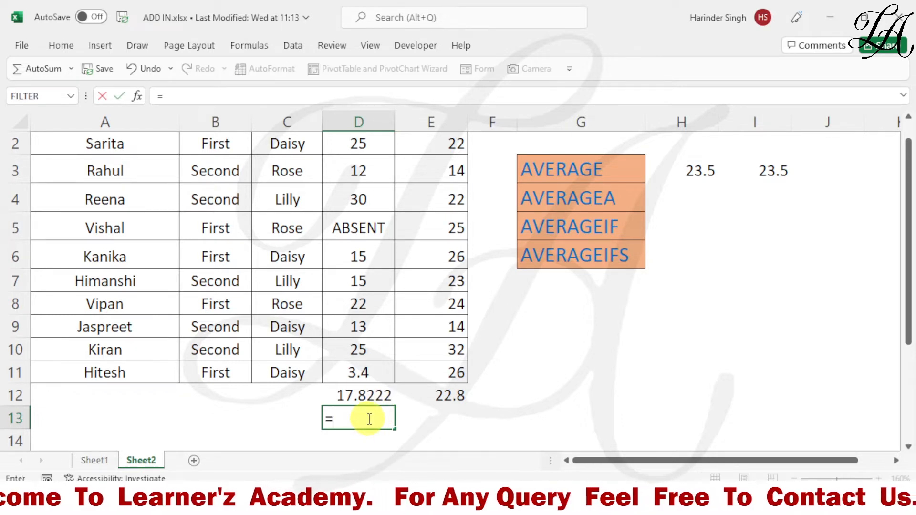
text(AVE)
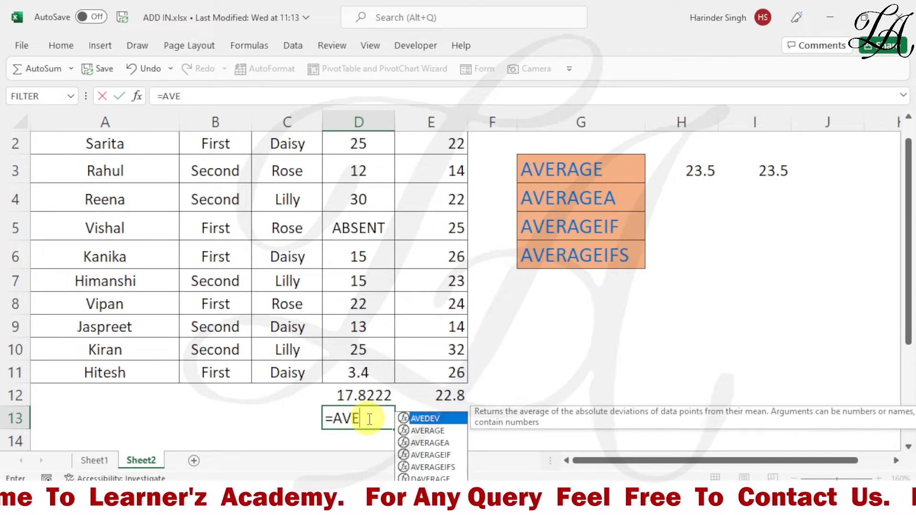
text(RAGEA)
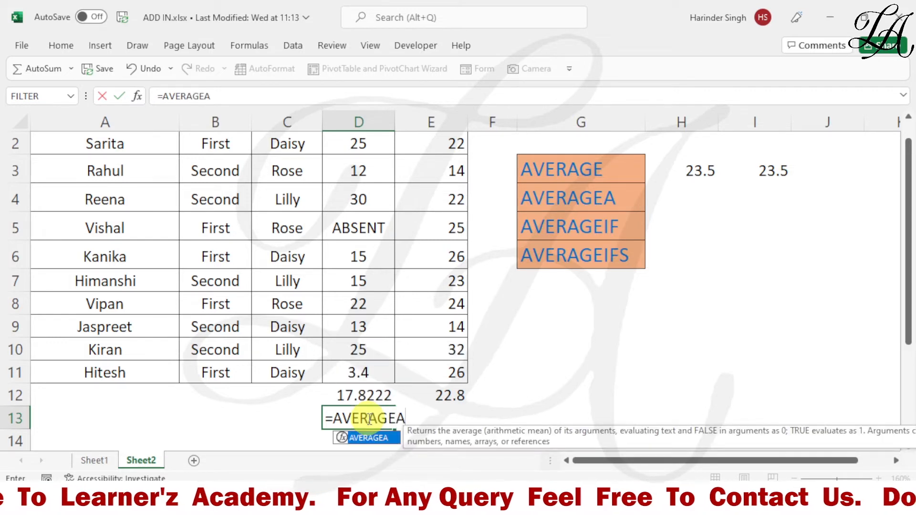
text(()
scroll(382, 286, up, 1)
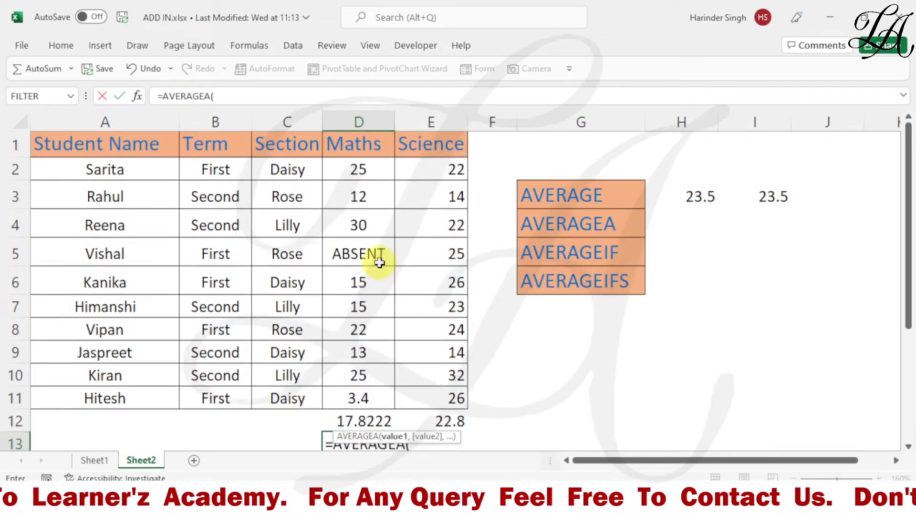
drag(377, 162, 353, 399)
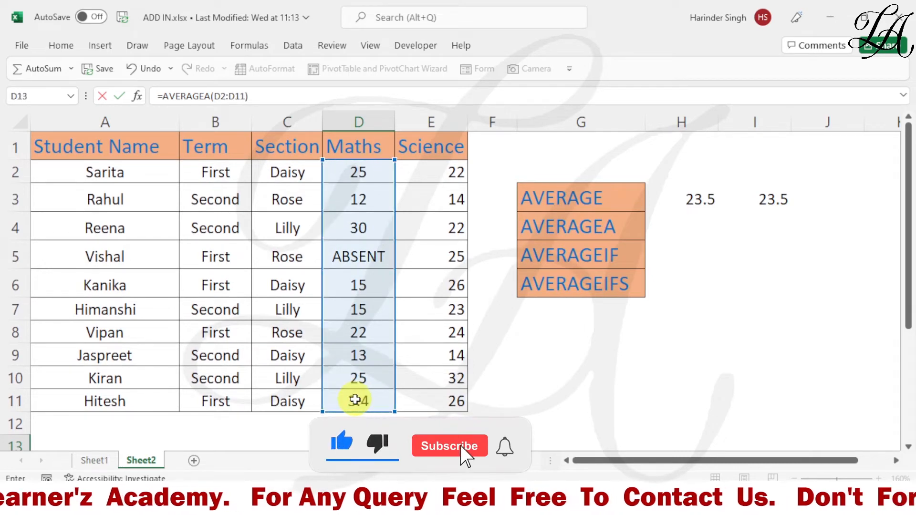
key(Return)
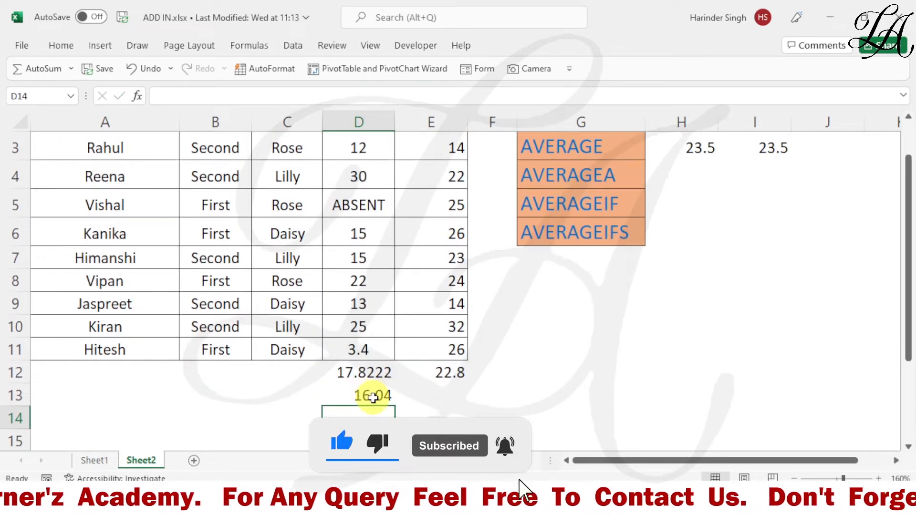
Compare the AVERAGE formula in D12 with the AVERAGEA formula in D13 against the Maths marks.
click(373, 398)
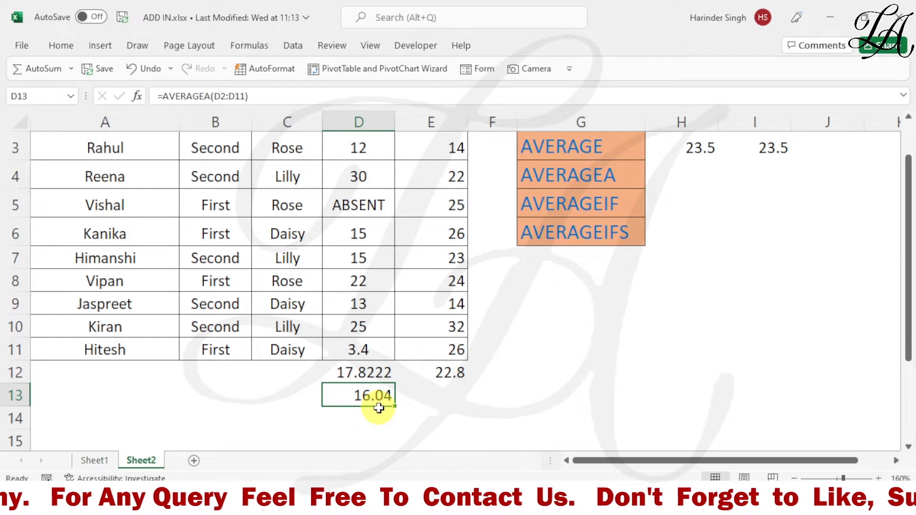
click(365, 373)
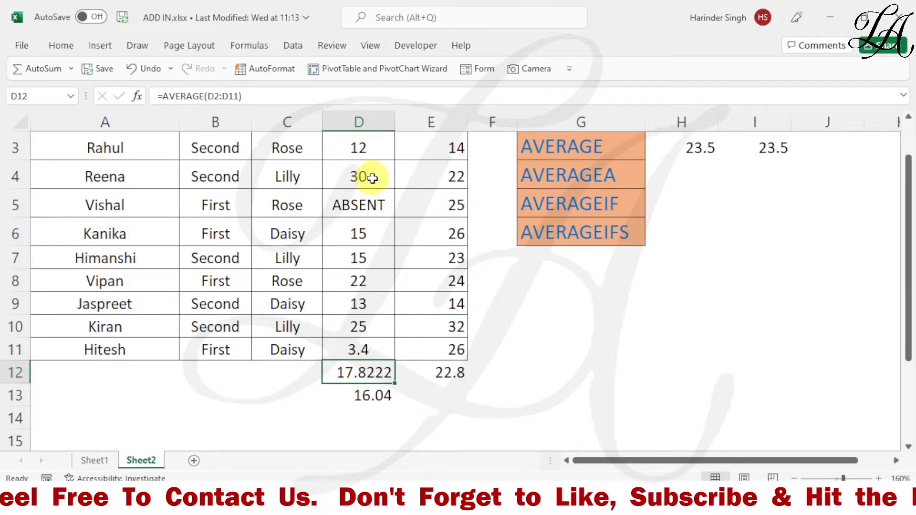
scroll(372, 196, up, 1)
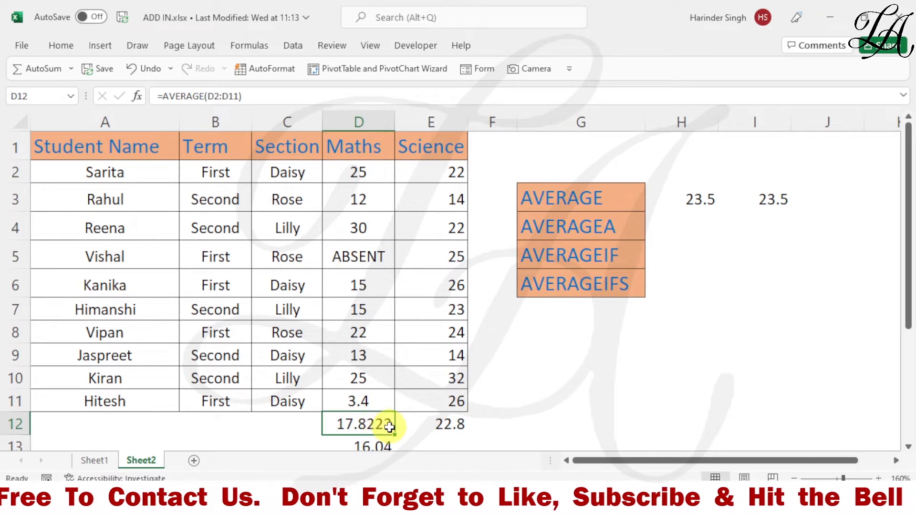
scroll(372, 401, down, 1)
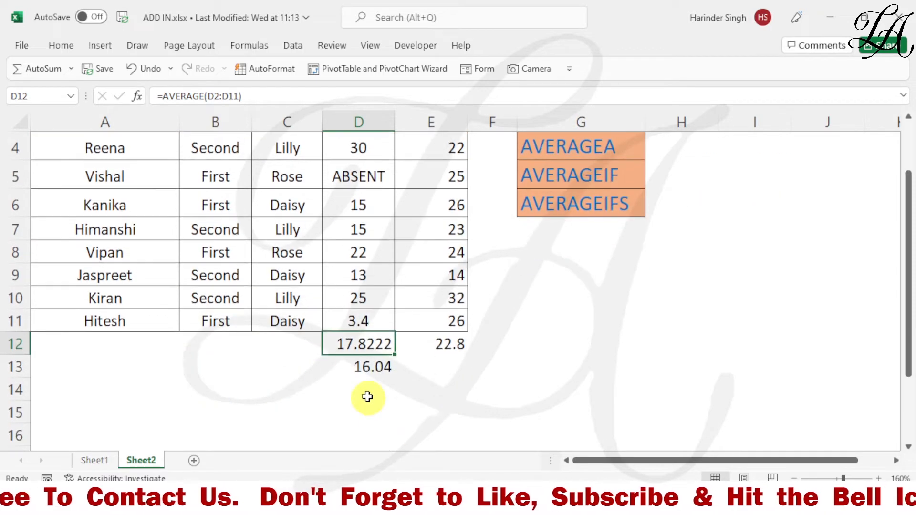
click(369, 373)
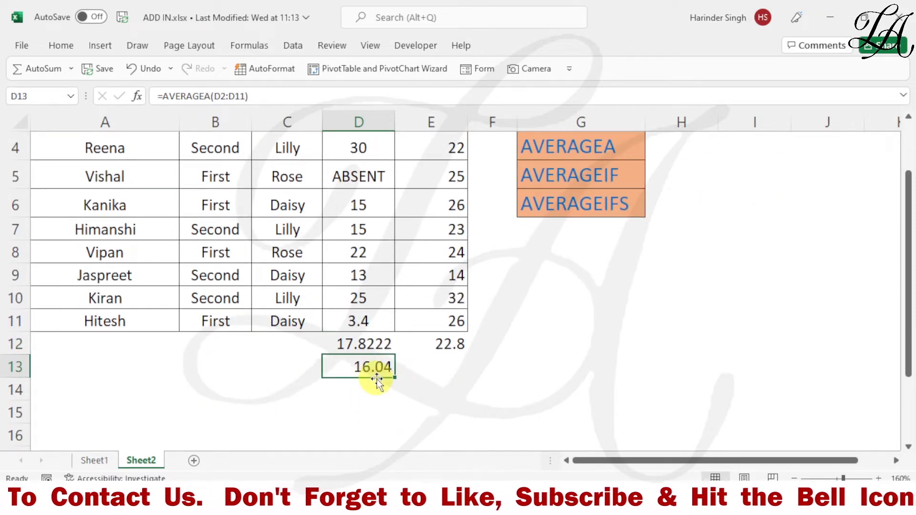
scroll(375, 329, up, 1)
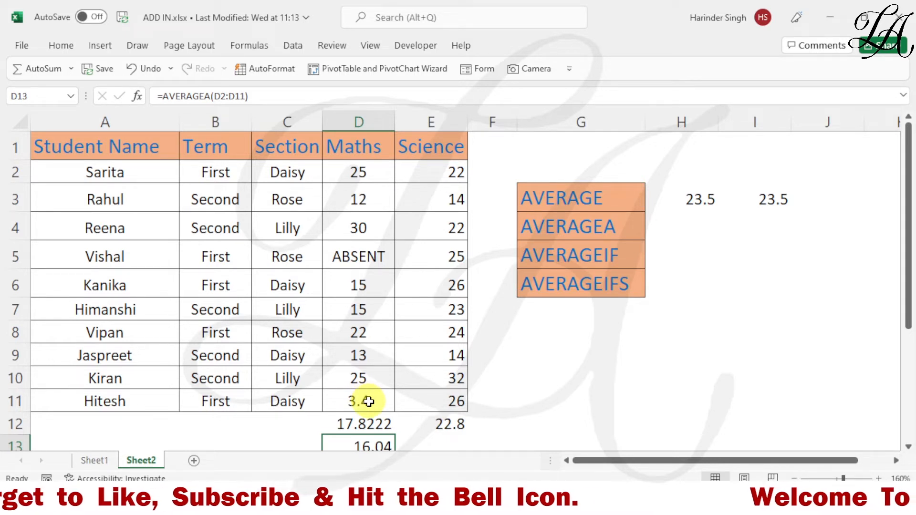
click(372, 426)
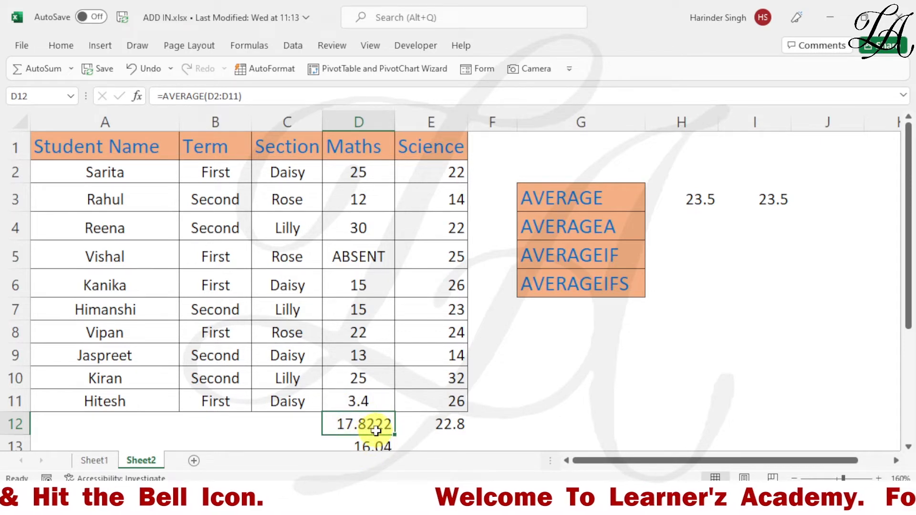
Enter =SUM(D2:D11) in cell F12 to total the Maths marks.
click(504, 424)
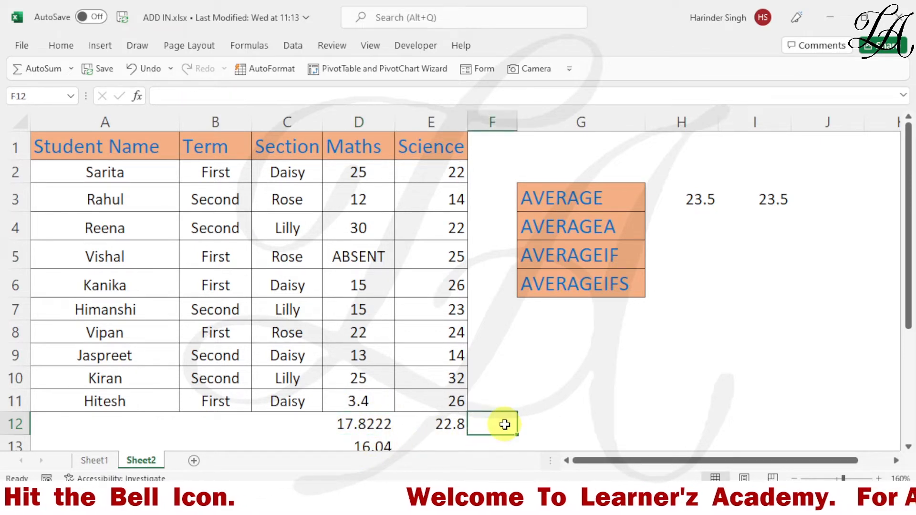
text(=S)
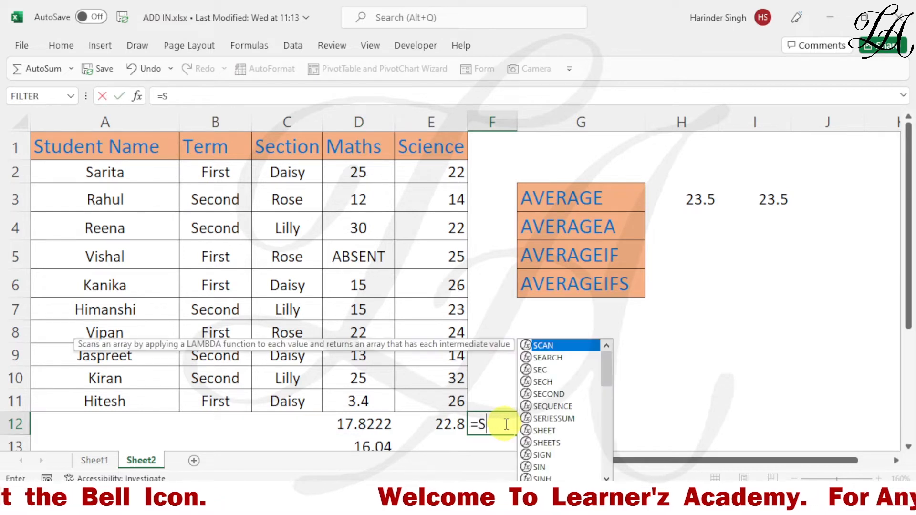
text(UM()
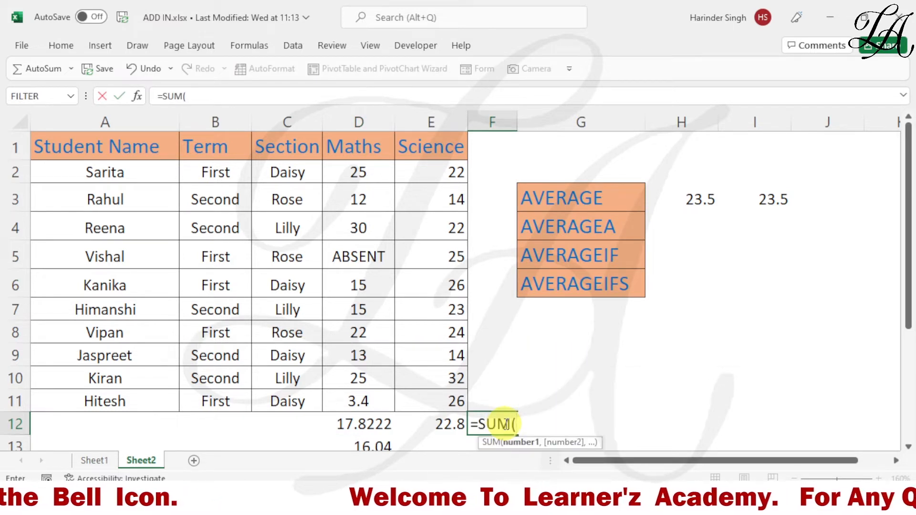
drag(370, 171, 358, 398)
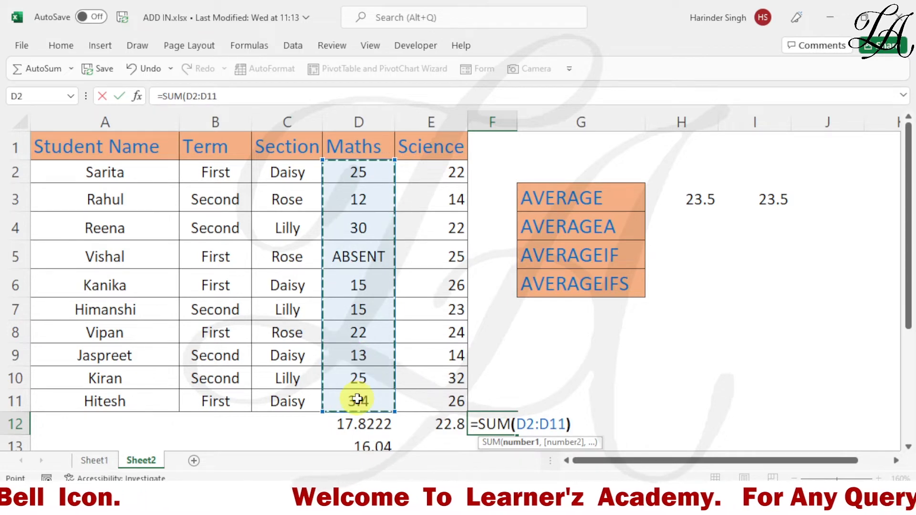
text())
key(Return)
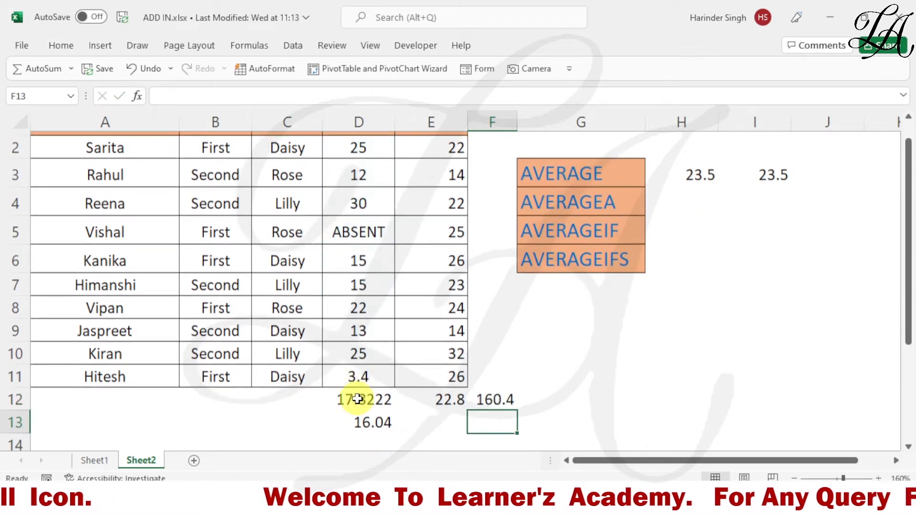
Extend the formula in F12 to divide the Maths total by 9.
double_click(513, 394)
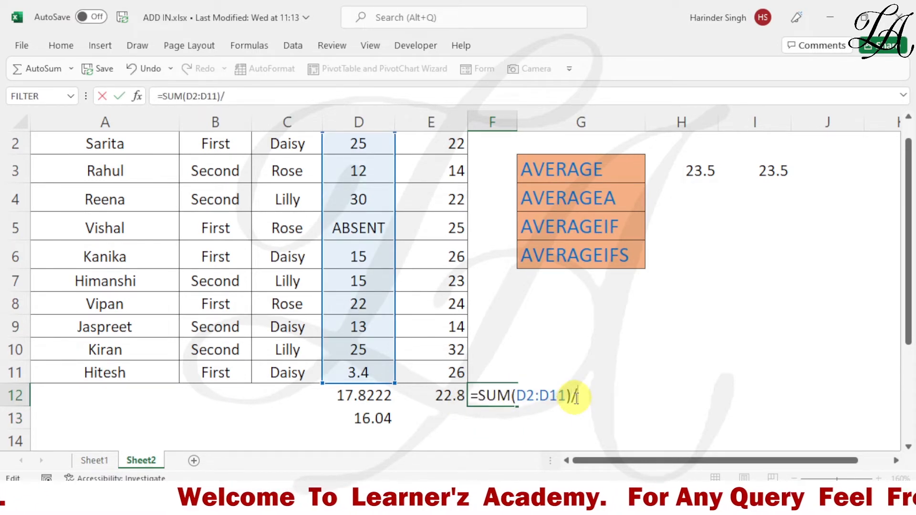
text(/9)
key(Return)
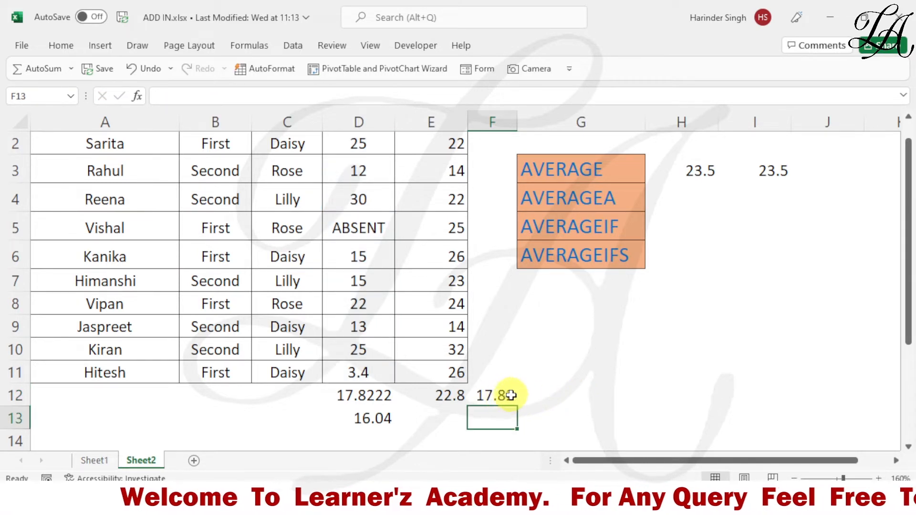
Review the AVERAGEA formula in D13 and the First entries in the Term column.
click(376, 425)
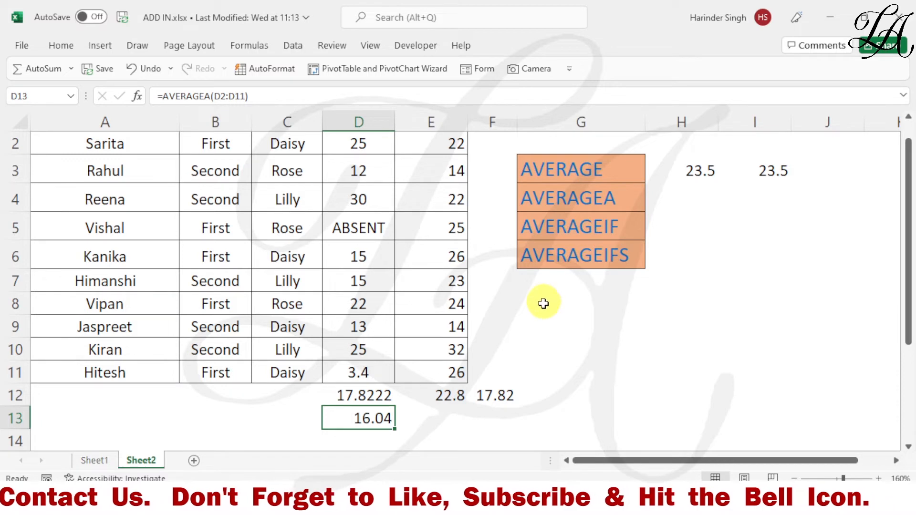
scroll(541, 303, up, 1)
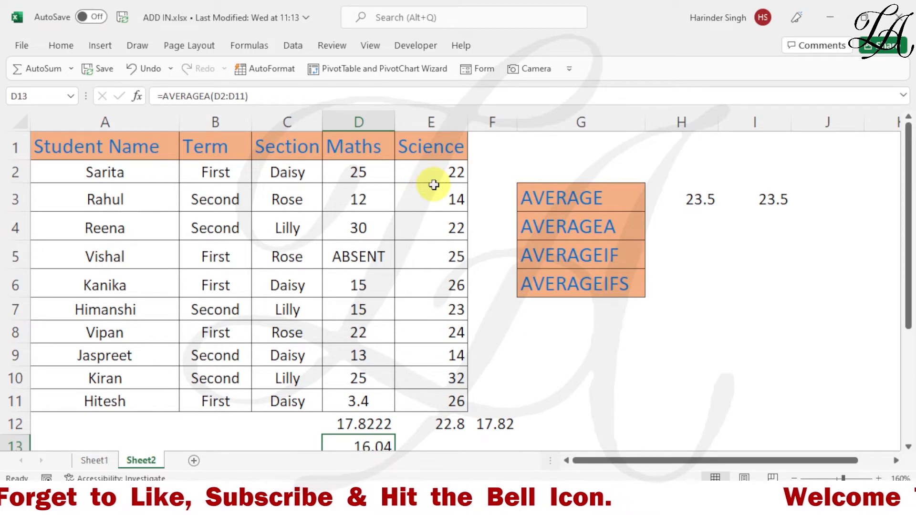
click(217, 174)
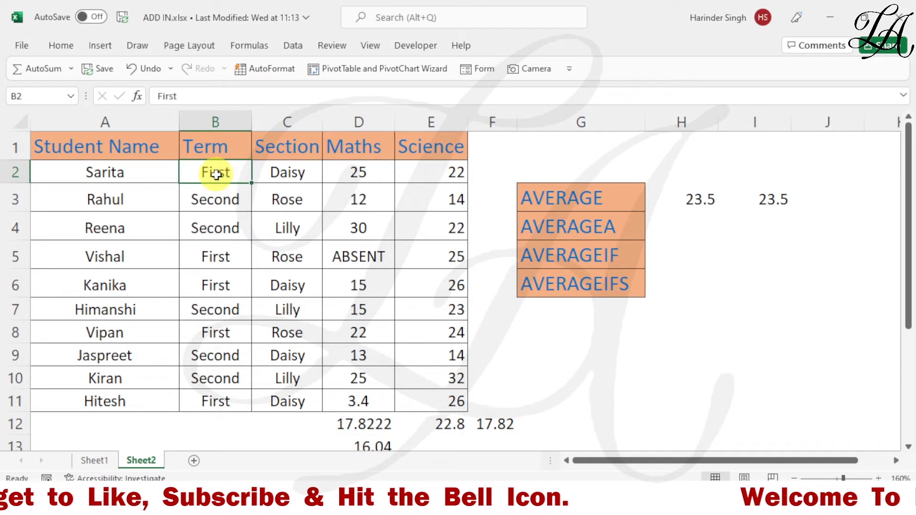
click(202, 257)
click(210, 285)
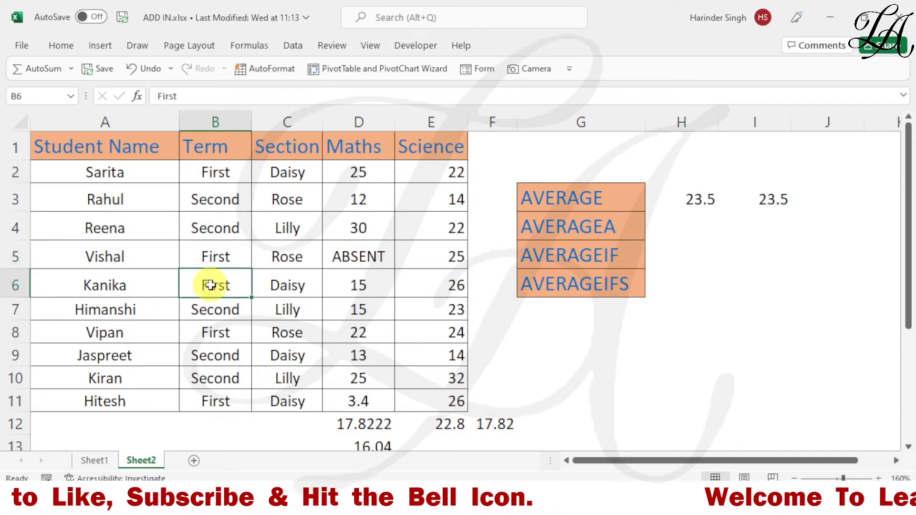
click(221, 335)
click(219, 410)
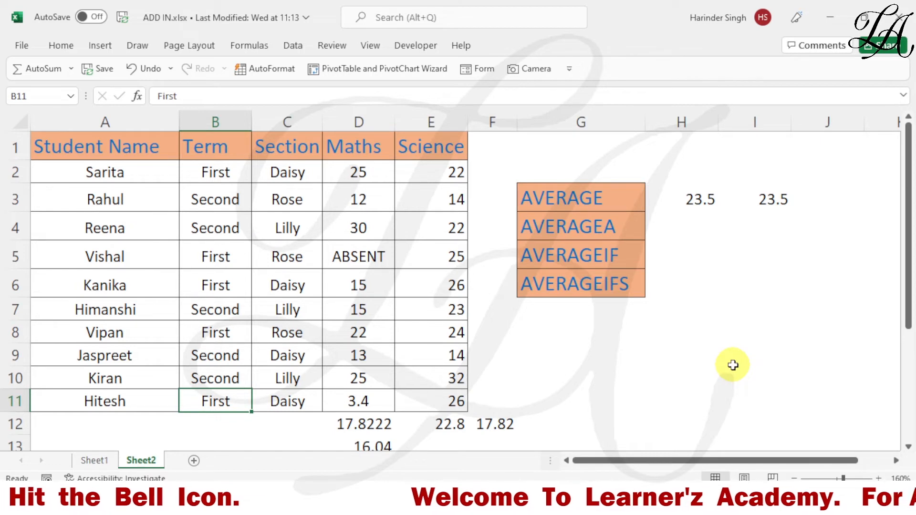
Enter =AVERAGEIF(B2:B11,B2,E2:E11) in cell H5 to average the Science marks for the First term.
click(699, 257)
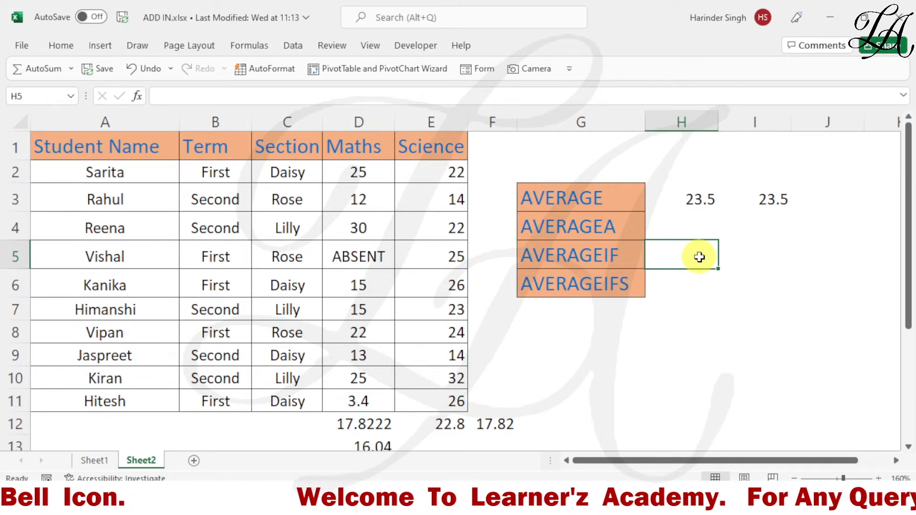
text(=A)
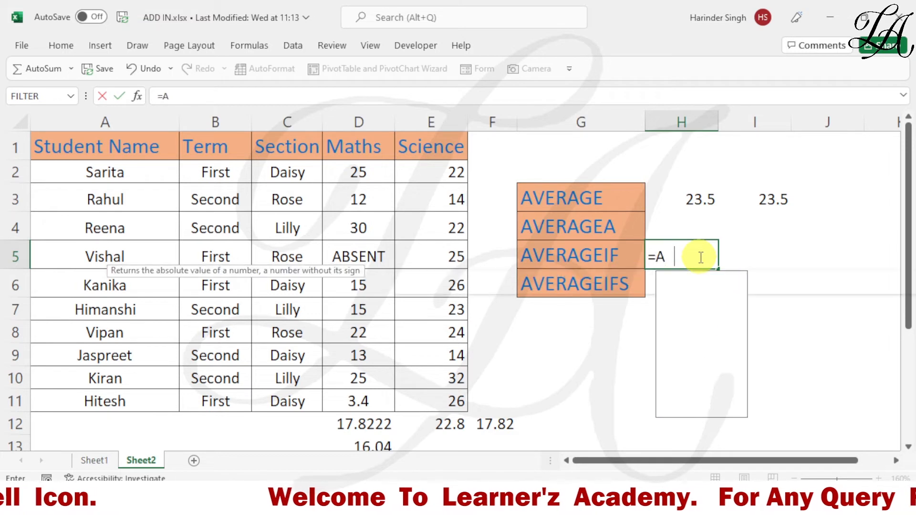
text(VERAGE)
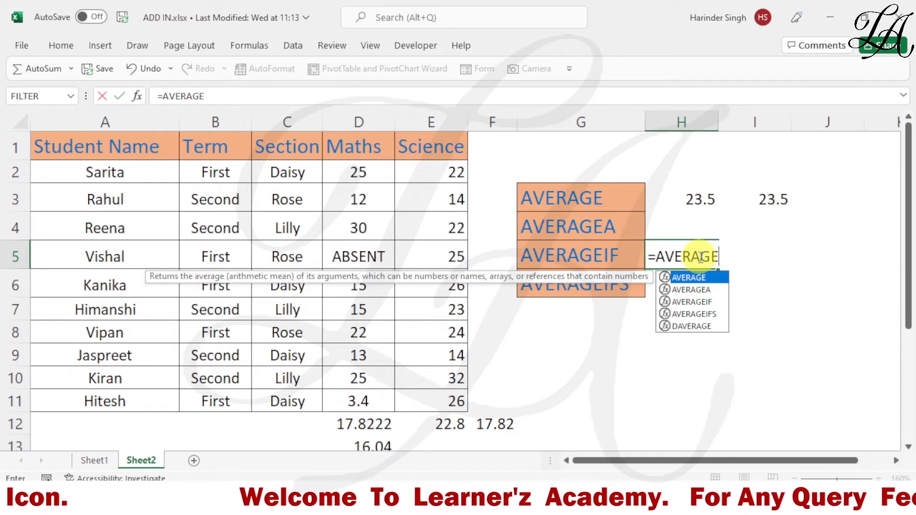
text(IF()
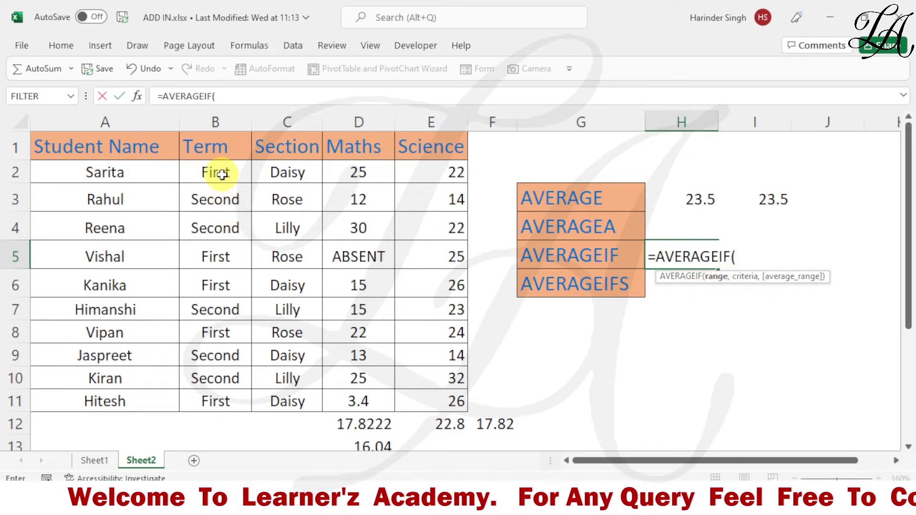
drag(222, 174, 224, 399)
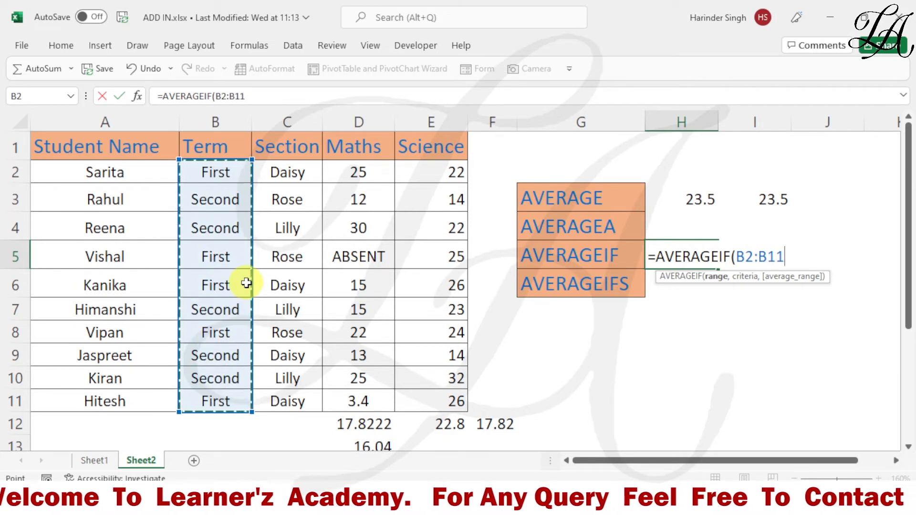
text(,)
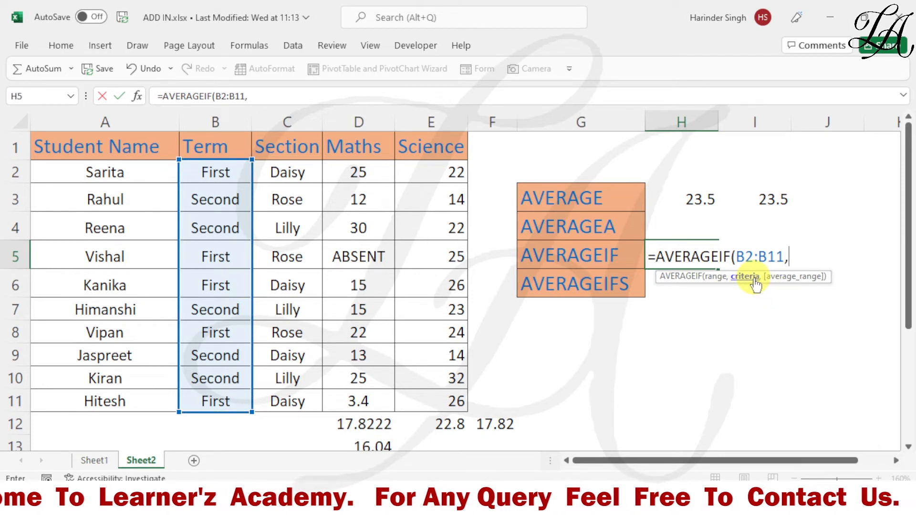
click(217, 174)
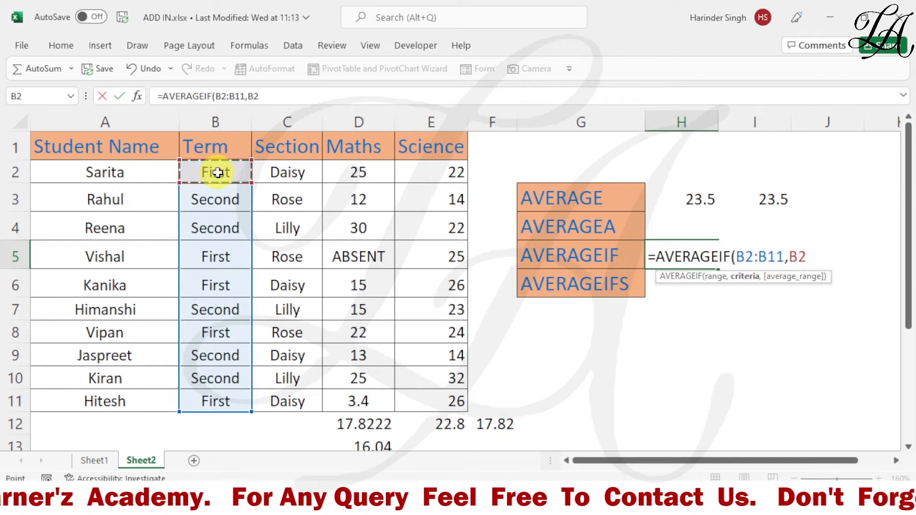
text(,)
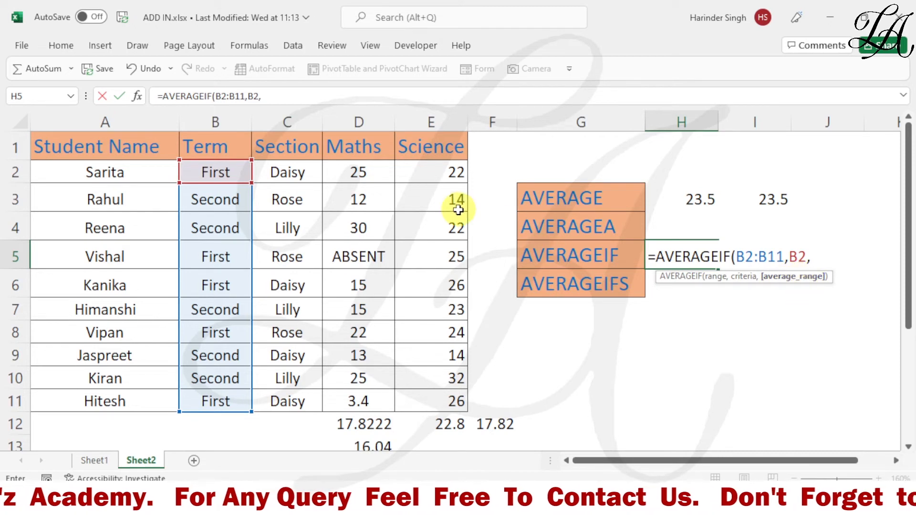
drag(434, 177, 442, 400)
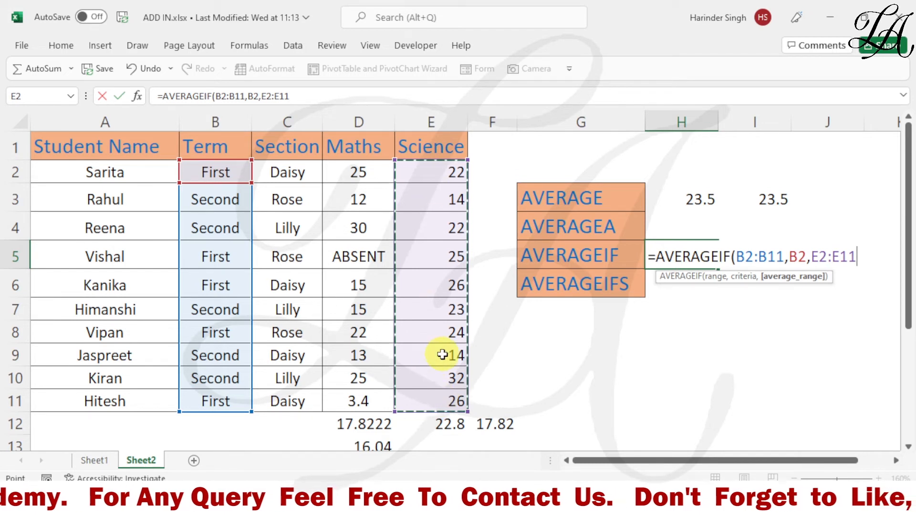
text())
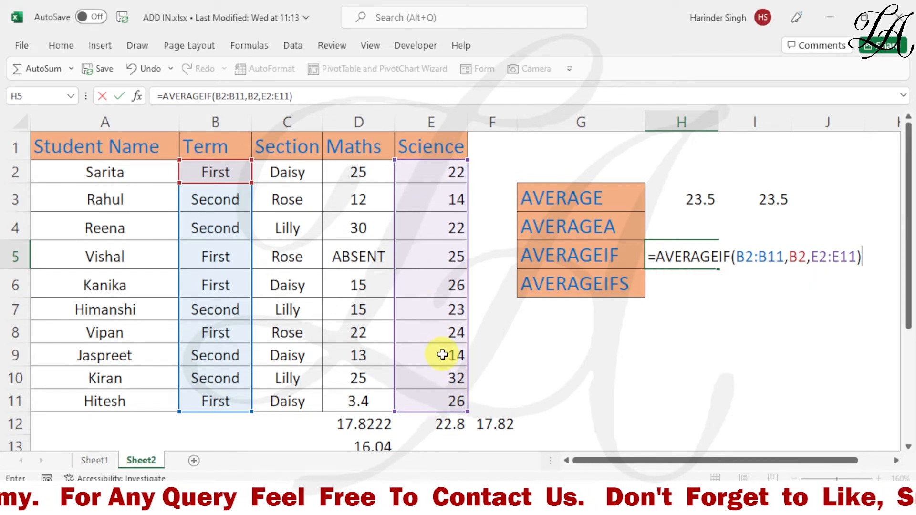
key(Return)
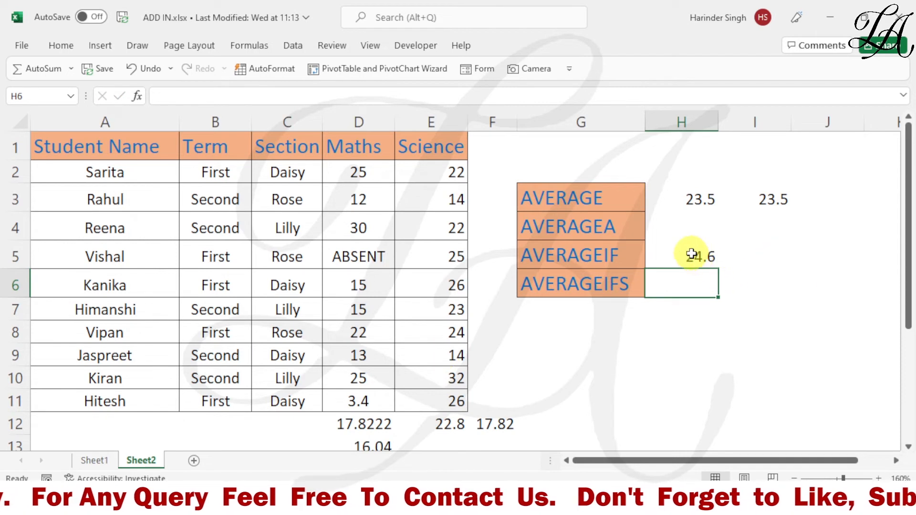